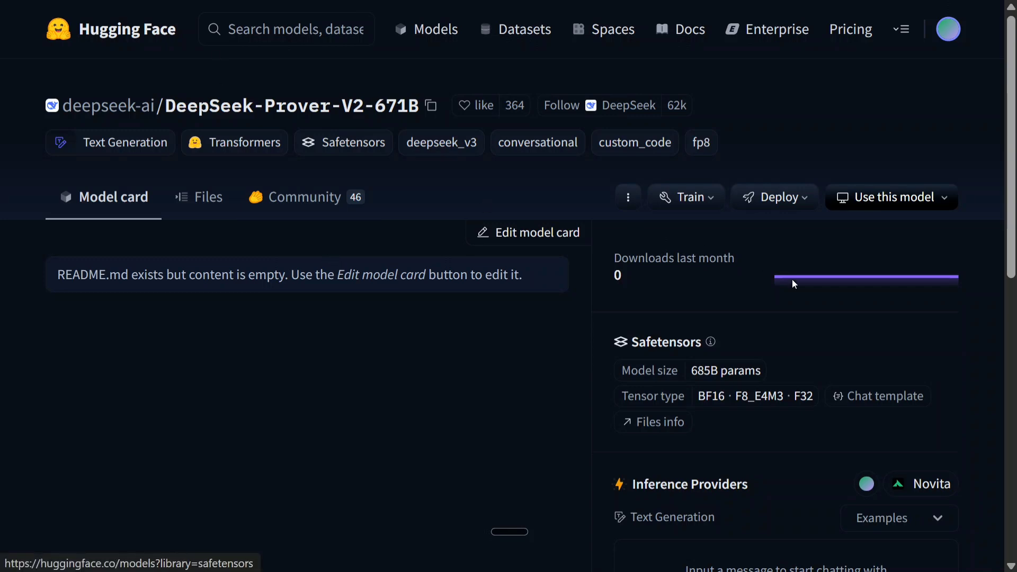
Step: Ask DeepSeek-Prover-V2 'Proof the Pythagoras theorem.' in the Inference Providers widget and read the reply
scroll(818, 300, "down", 5)
scroll(831, 312, "down", 2)
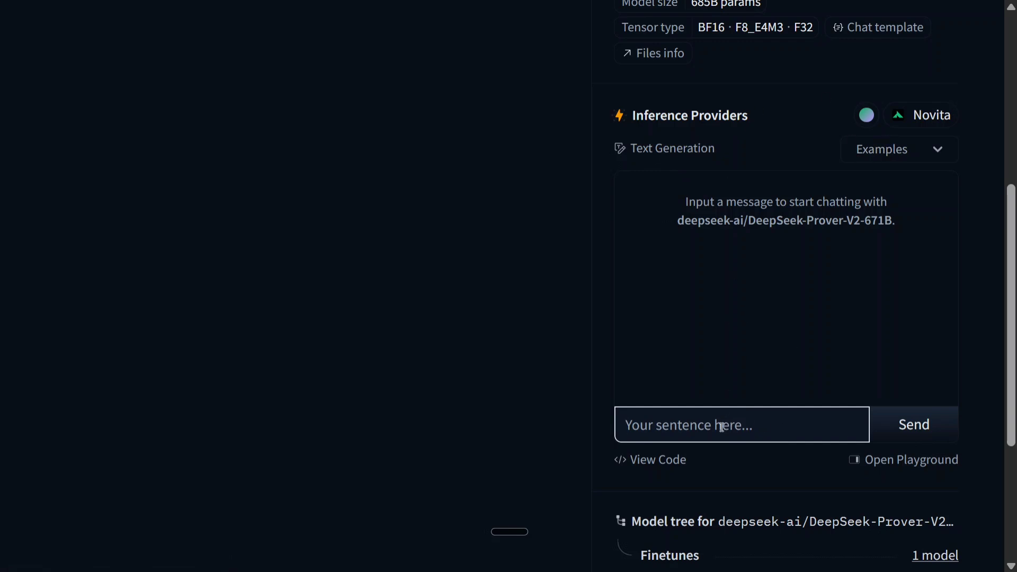
key("ctrl+super")
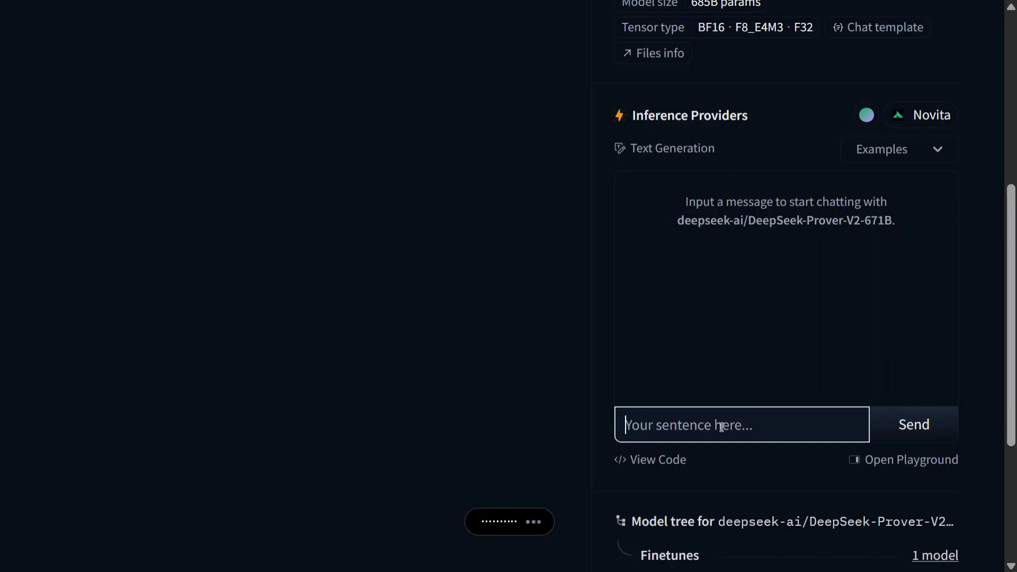
left_click(915, 424)
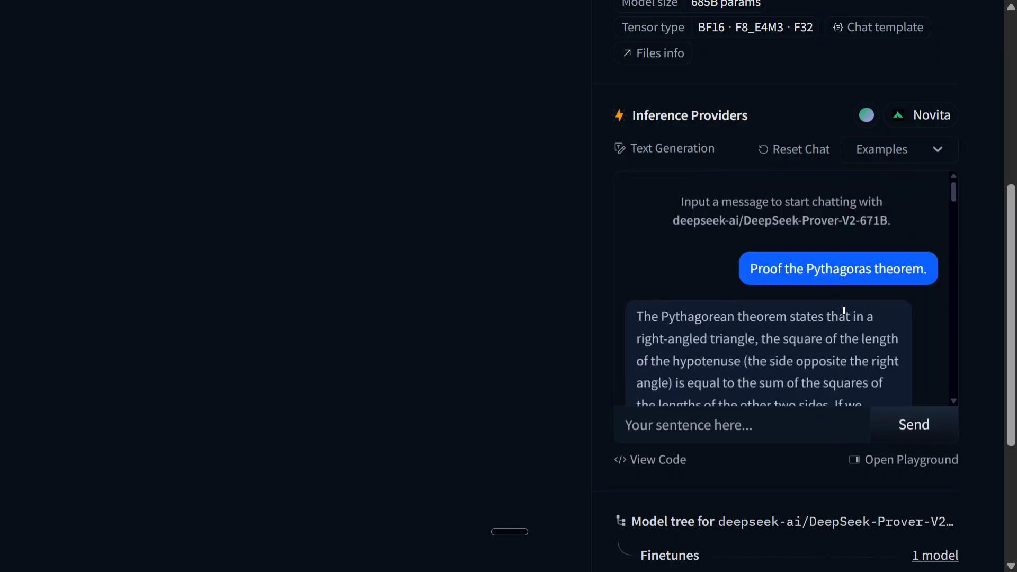
scroll(845, 315, "down", 6)
scroll(844, 315, "down", 8)
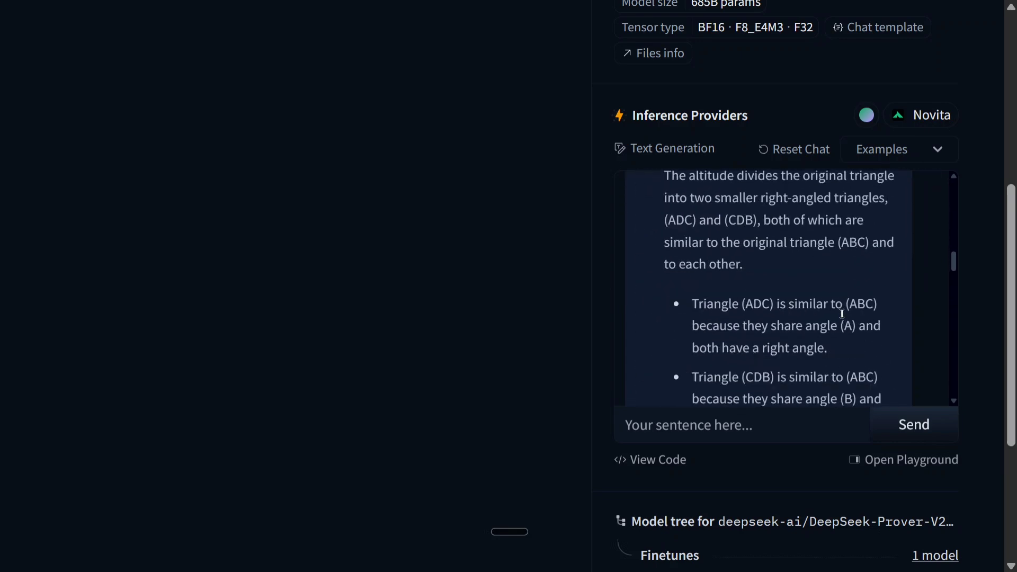
scroll(843, 317, "down", 10)
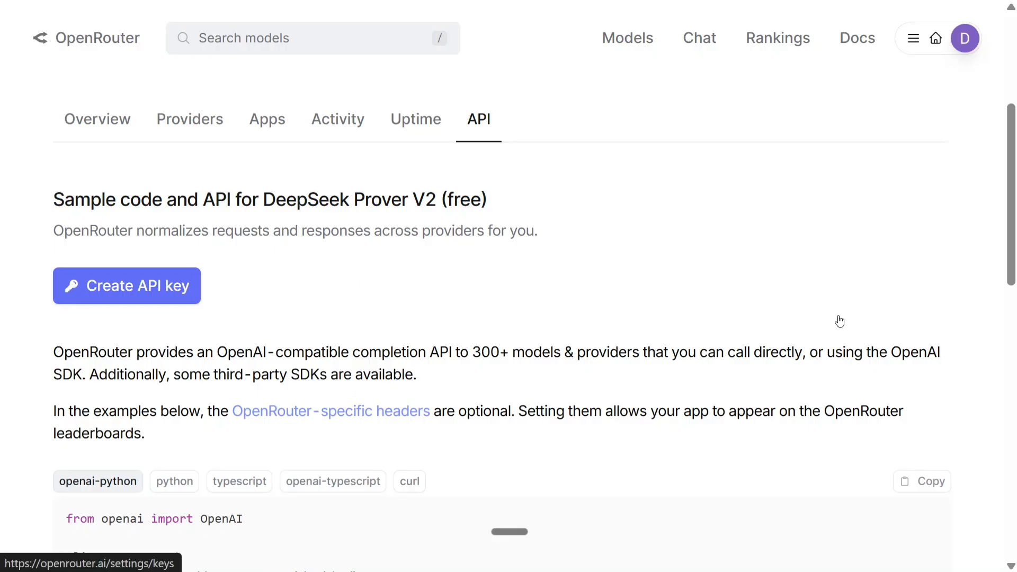
Step: Go to the OpenRouter home page and open the Search models dropdown
left_click(74, 50)
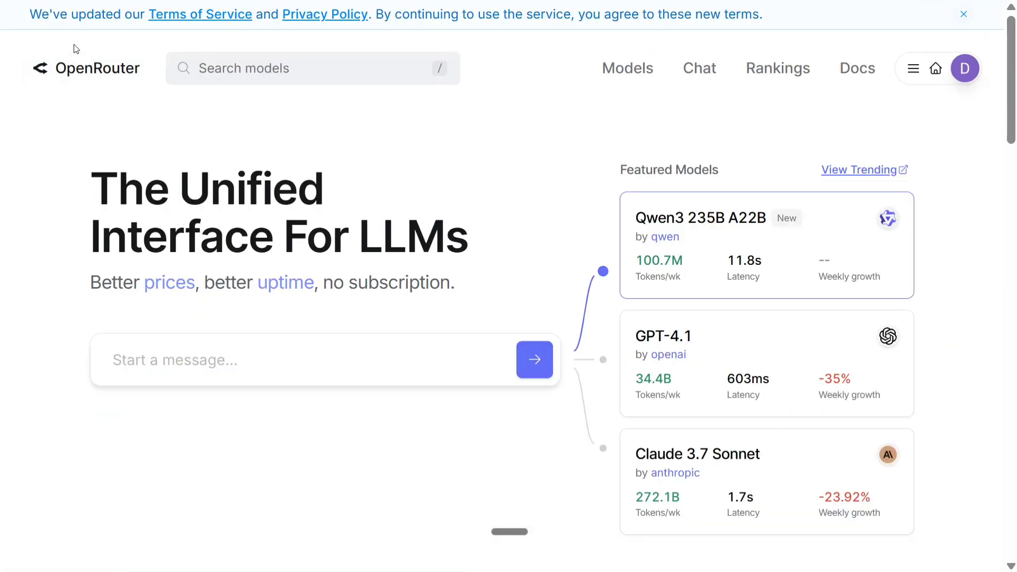
left_click(337, 77)
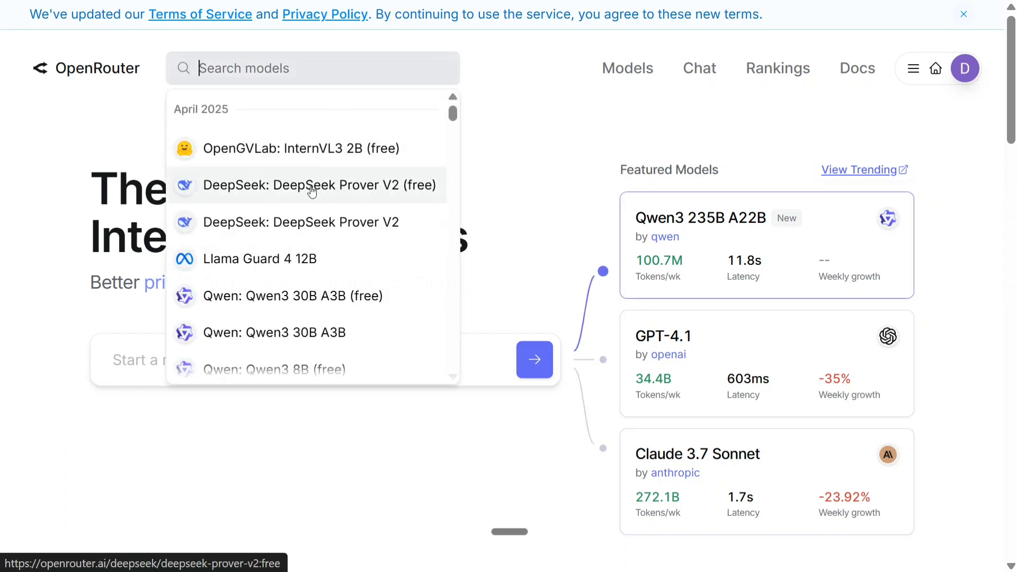
Step: Open the DeepSeek Prover V2 (free) model page and show its API sample code
left_click(312, 188)
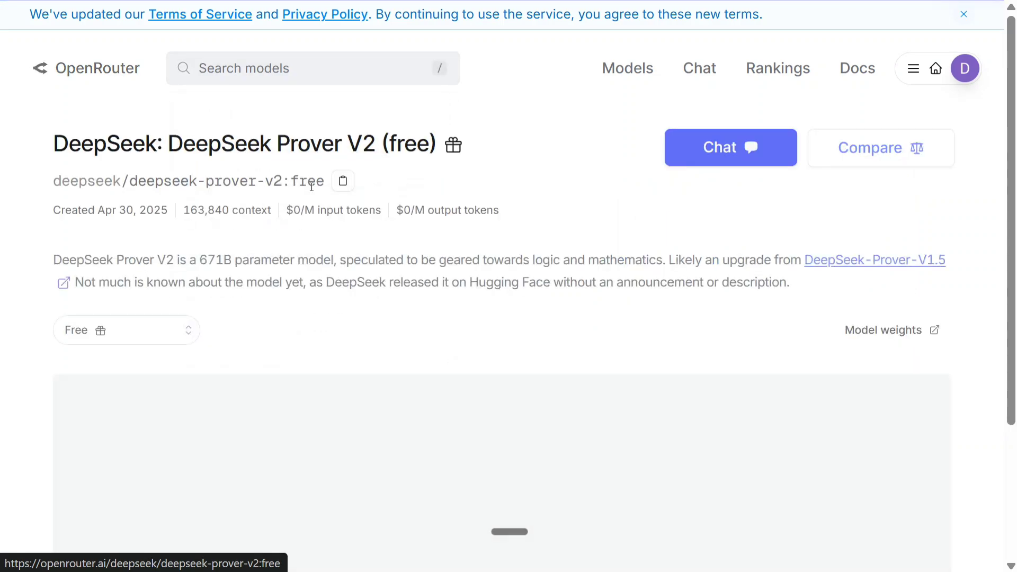
scroll(541, 227, "down", 3)
scroll(540, 244, "up", 3)
scroll(543, 249, "down", 1)
scroll(530, 275, "down", 1)
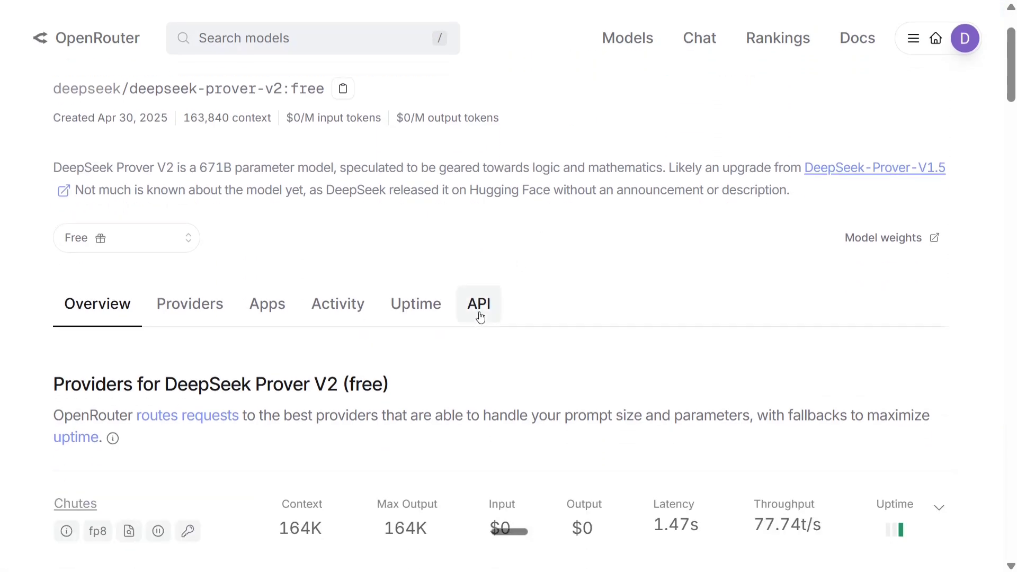
left_click(481, 317)
scroll(318, 323, "down", 4)
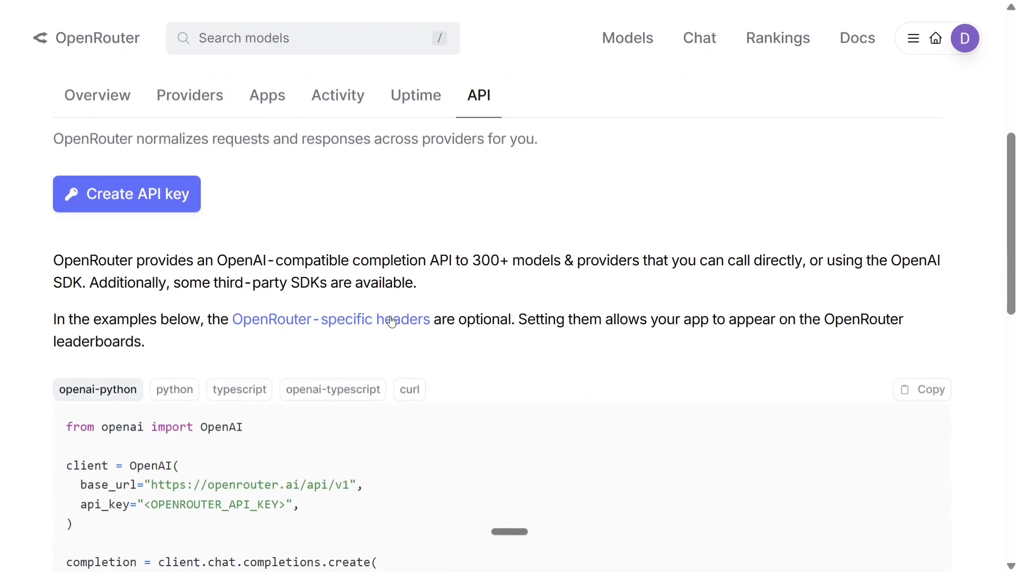
scroll(179, 327, "up", 2)
Step: Open the API Keys settings page and dismiss the new-key form without creating a key
left_click(134, 377)
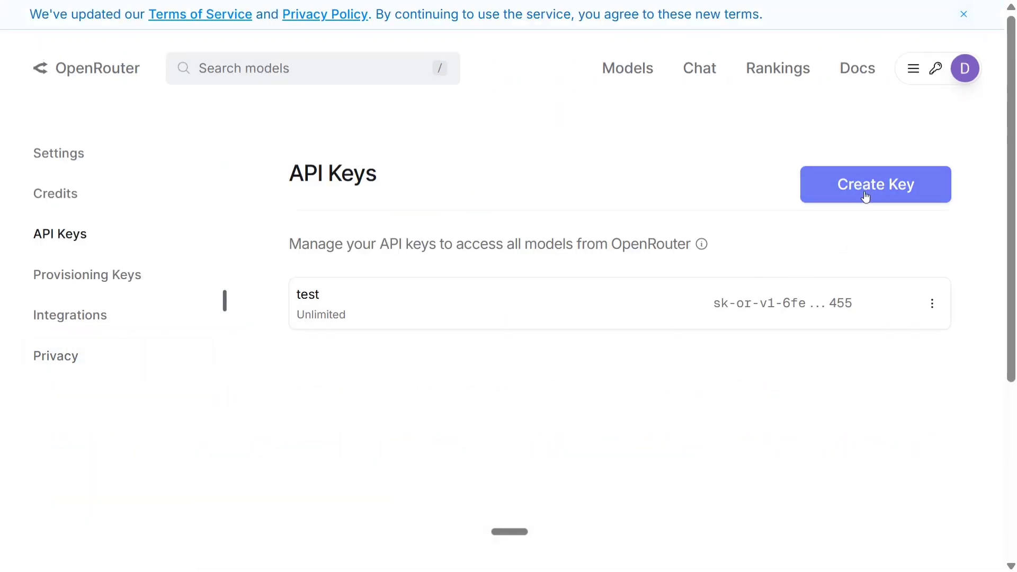
left_click(865, 195)
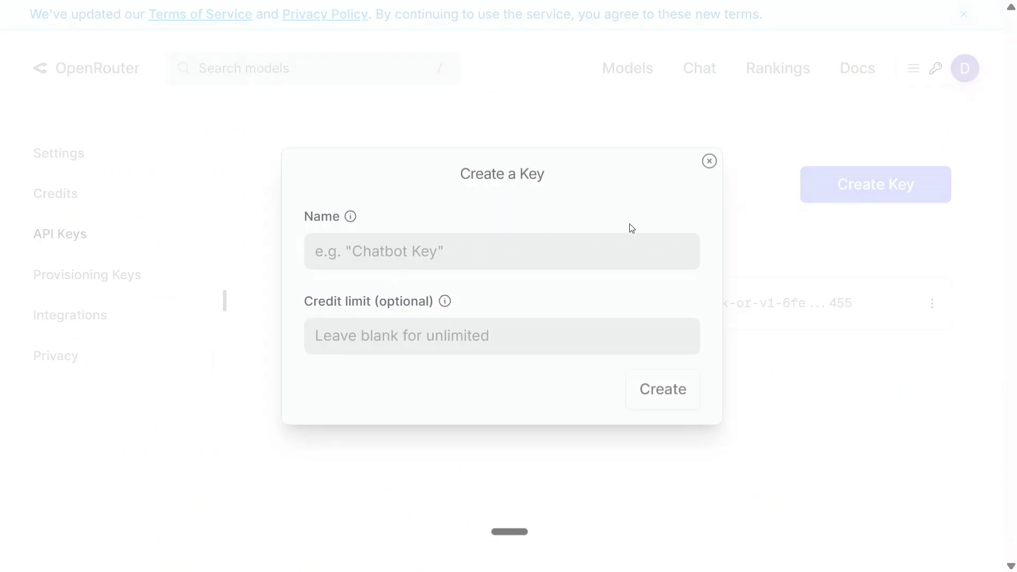
left_click(711, 163)
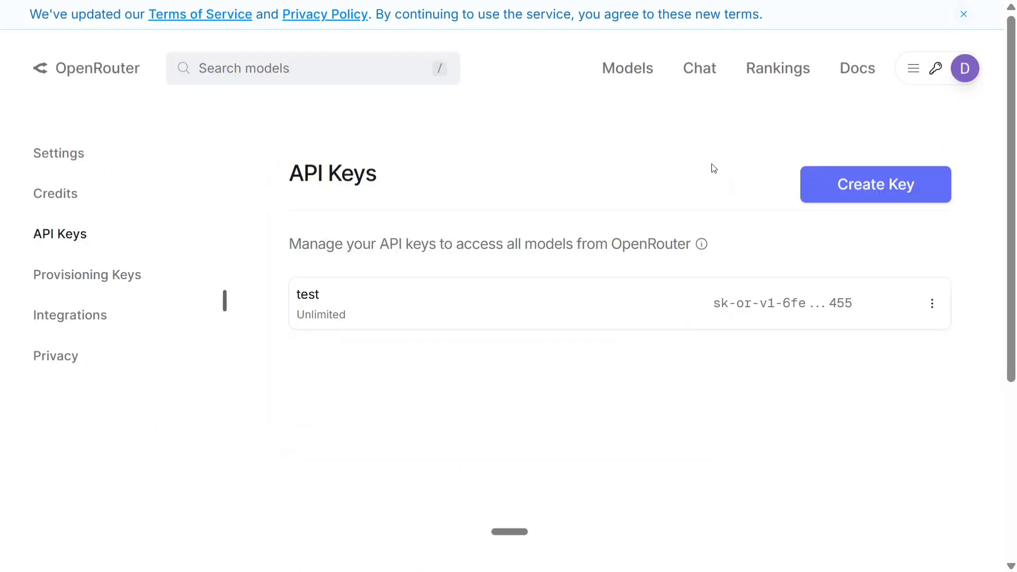
left_click(319, 75)
Step: Show the DeepSeek Prover V2 (free) API sample code in its python version
left_click(323, 196)
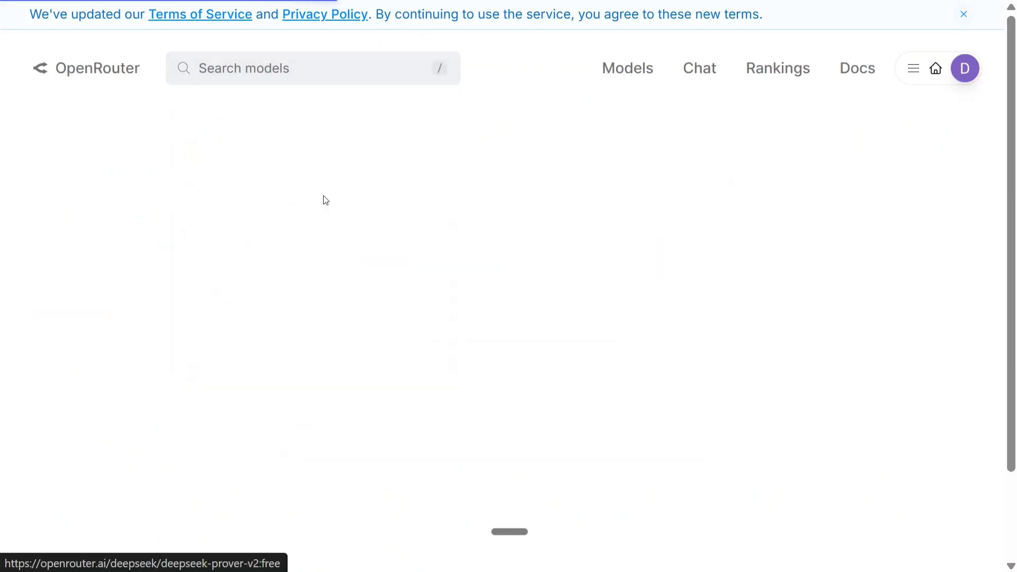
scroll(347, 263, "down", 3)
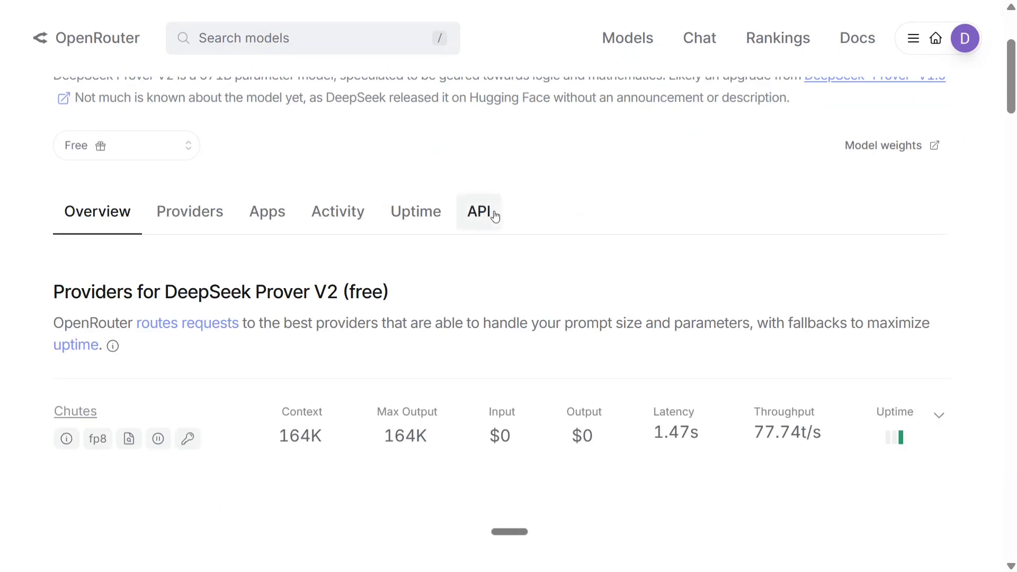
left_click(479, 211)
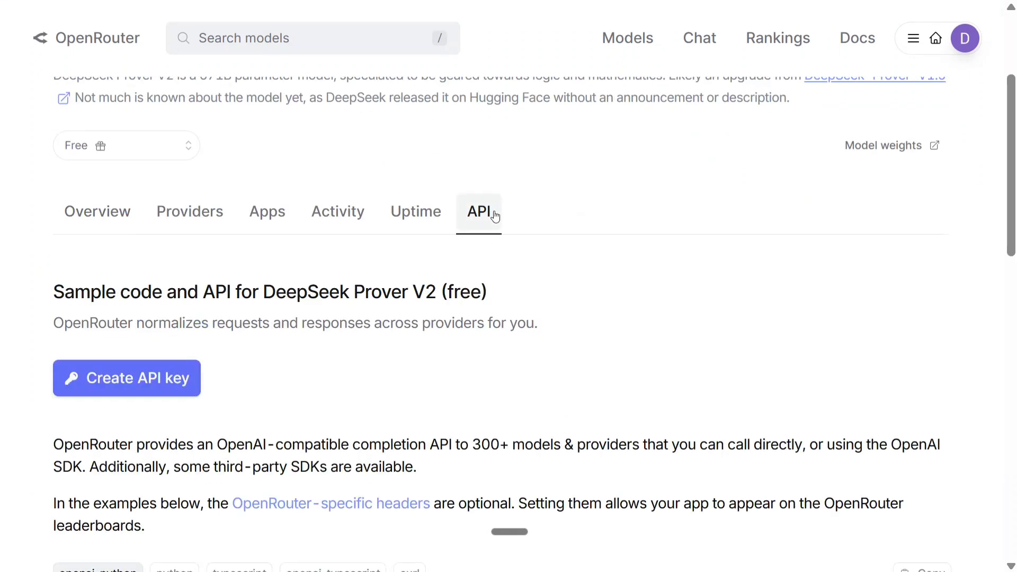
scroll(390, 256, "down", 6)
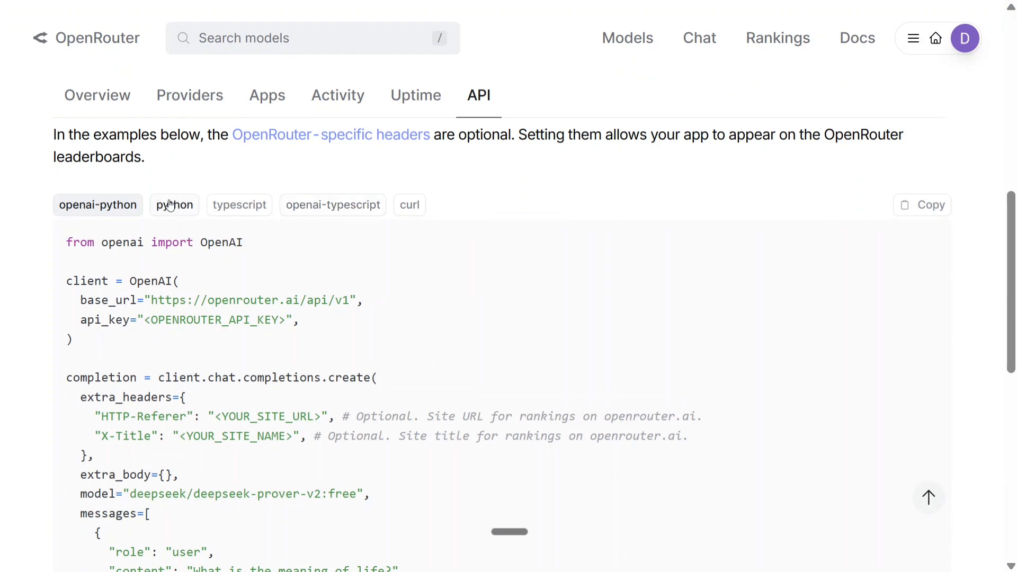
left_click(165, 210)
scroll(370, 268, "down", 5)
scroll(356, 279, "up", 5)
scroll(246, 350, "up", 5)
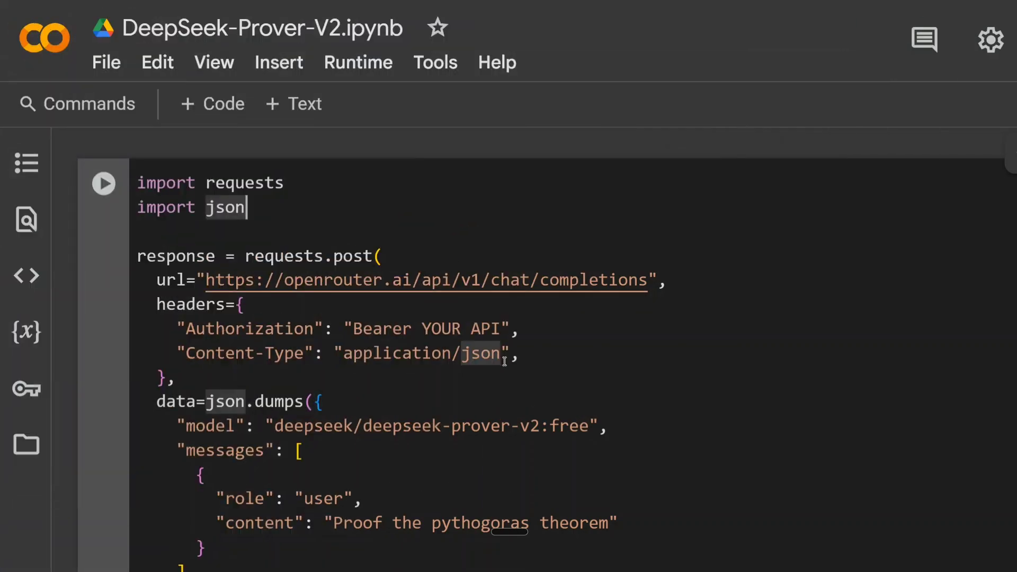
Step: Select the 'YOUR API' placeholder in the Authorization header, then scroll down to the print cell
left_click_drag(503, 332, 422, 338)
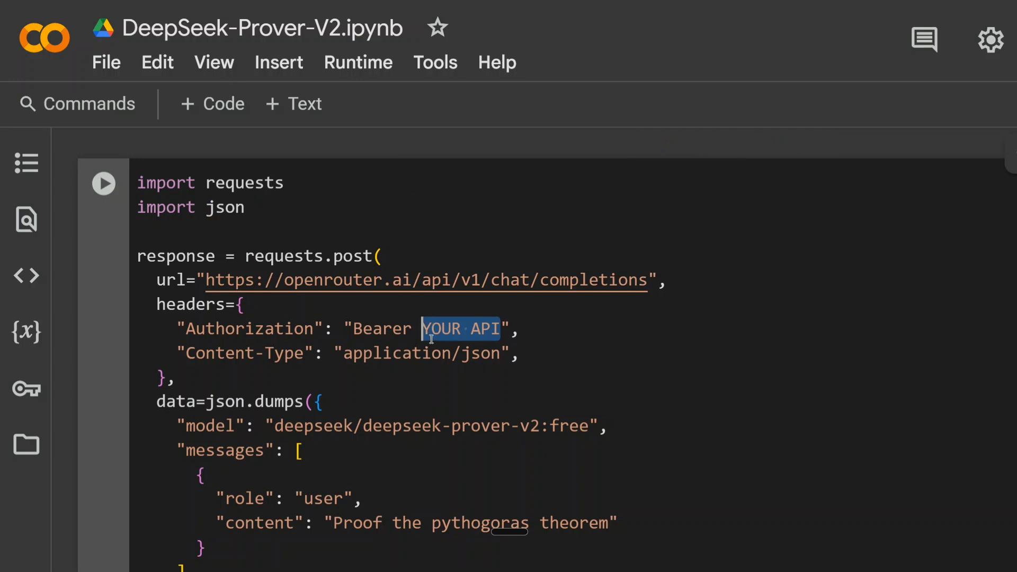
left_click(363, 401)
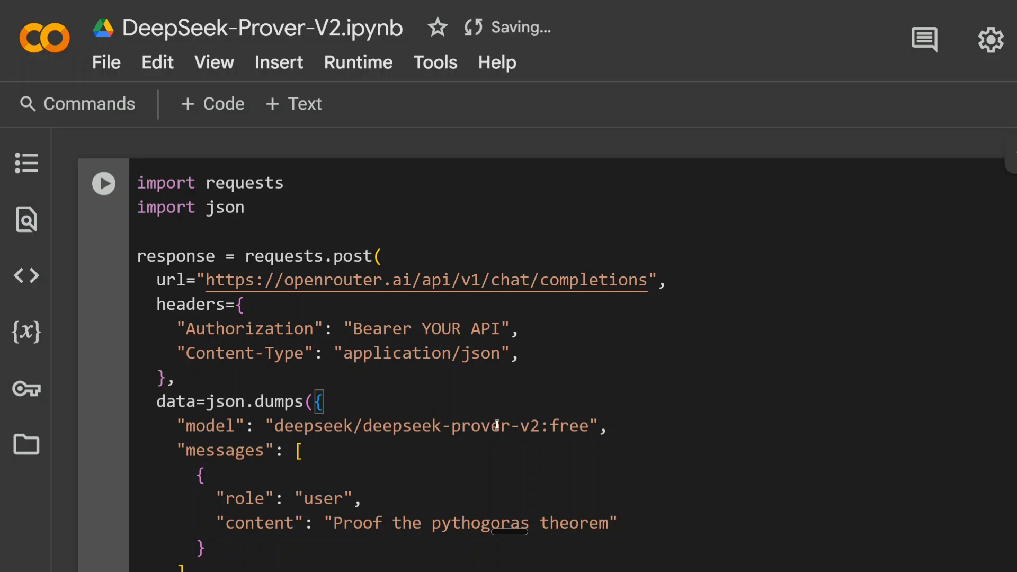
scroll(501, 426, "down", 3)
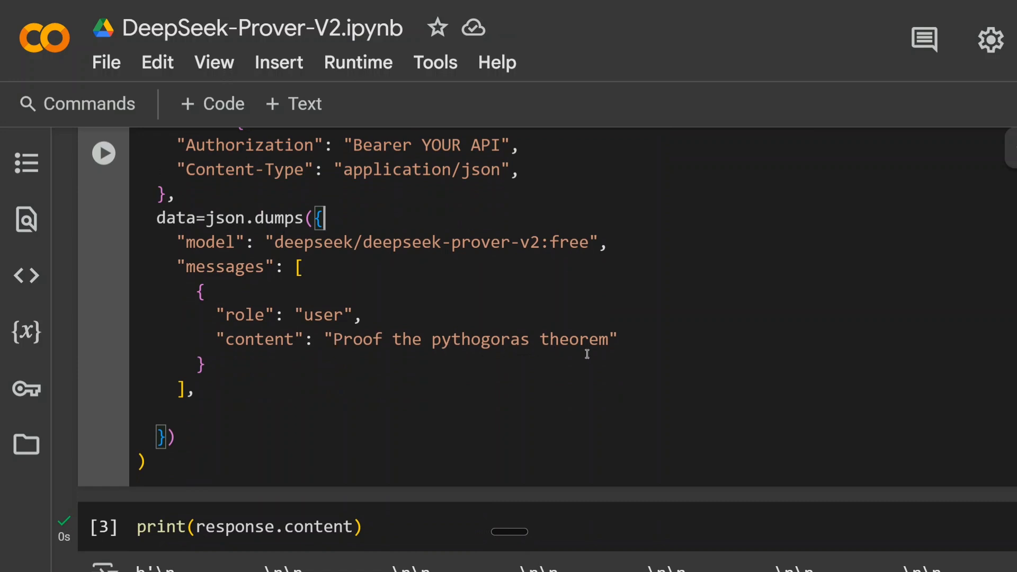
scroll(586, 352, "down", 2)
Step: Change print(response.content) to response.content and run the cell
left_click(199, 436)
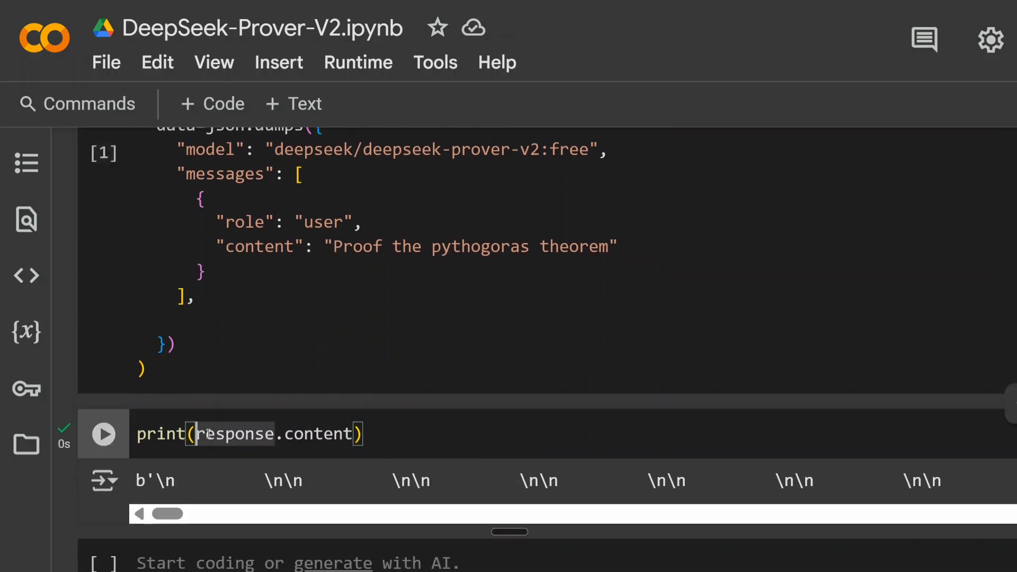
key("BackSpace")
key("BackSpace")
key("BackSpace")
key("BackSpace")
key("BackSpace")
key("BackSpace")
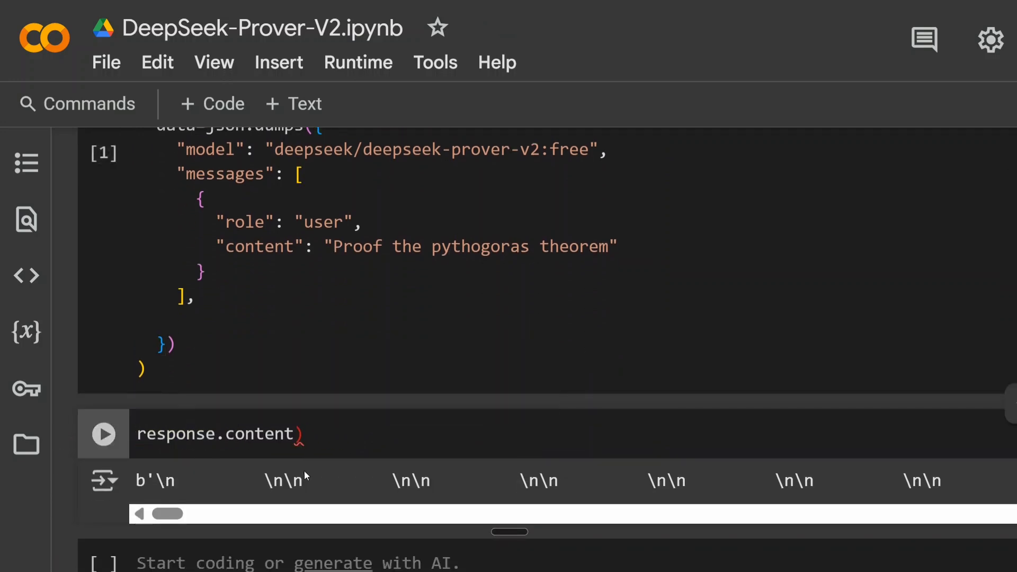
key("End")
key("BackSpace")
key("shift+Return")
Step: Scroll through the JSON reply holding the Pythagorean proof and 1042 total tokens
scroll(461, 412, "down", 7)
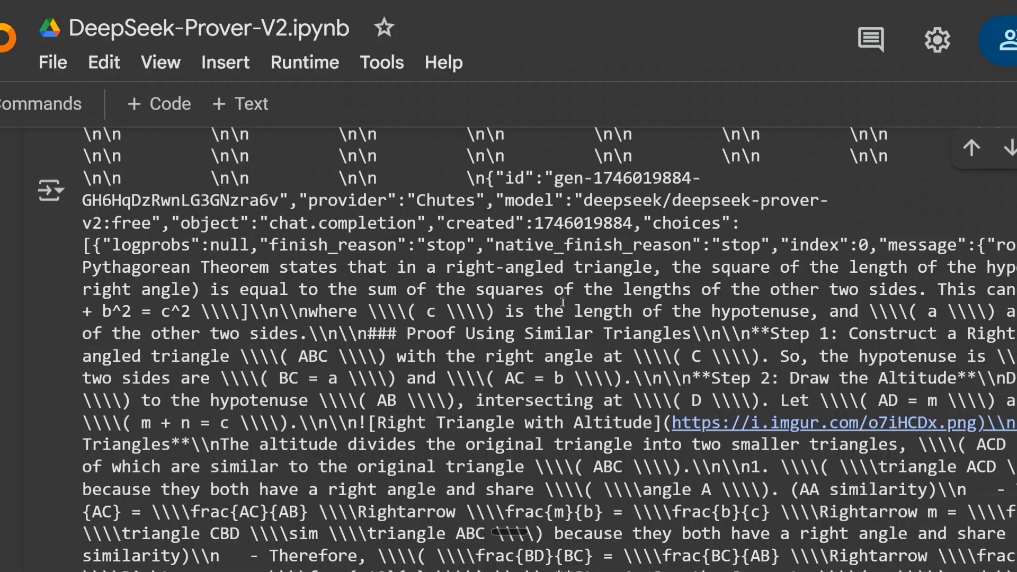
scroll(530, 305, "right", 6)
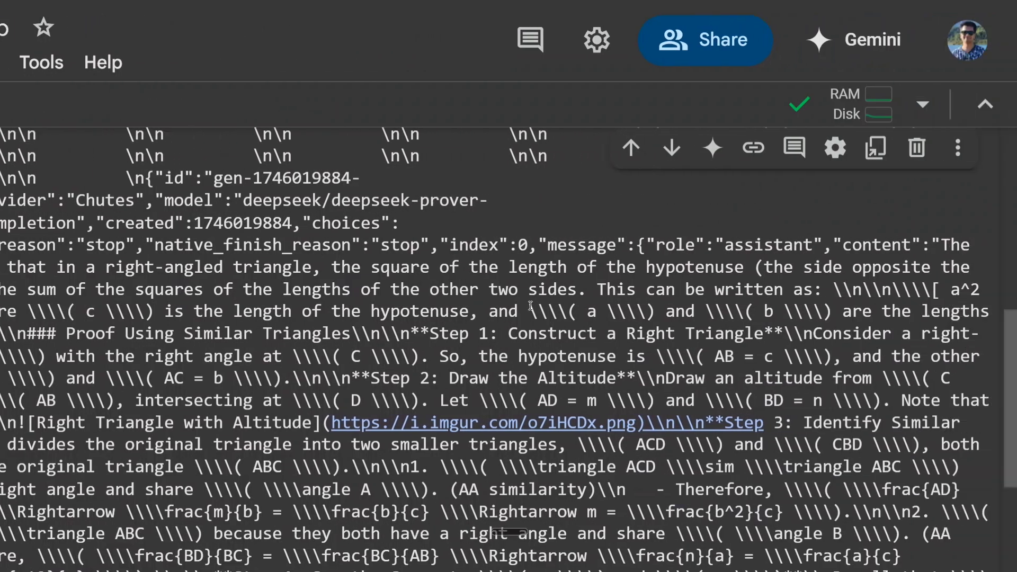
scroll(530, 305, "left", 5)
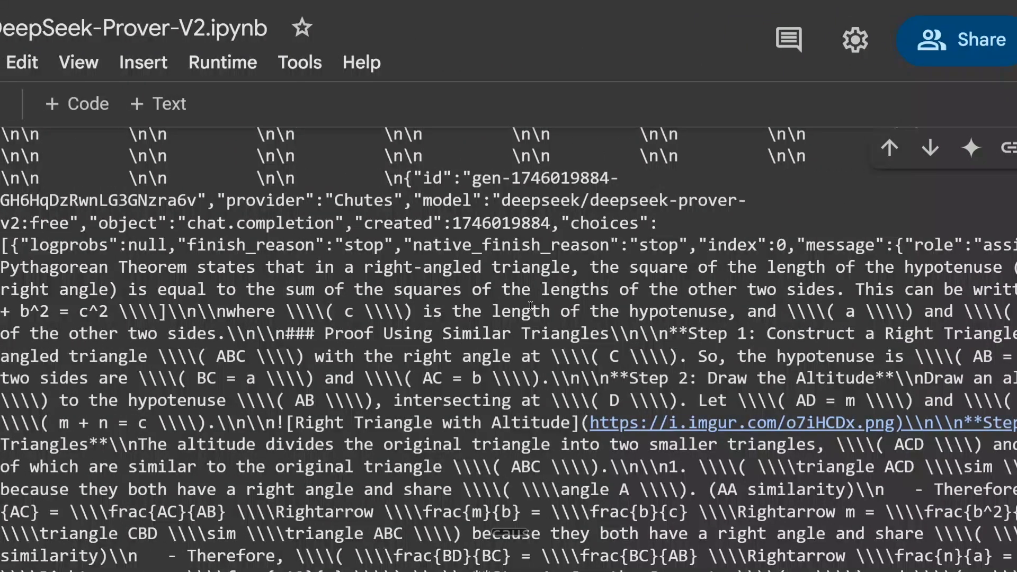
scroll(530, 305, "left", 1)
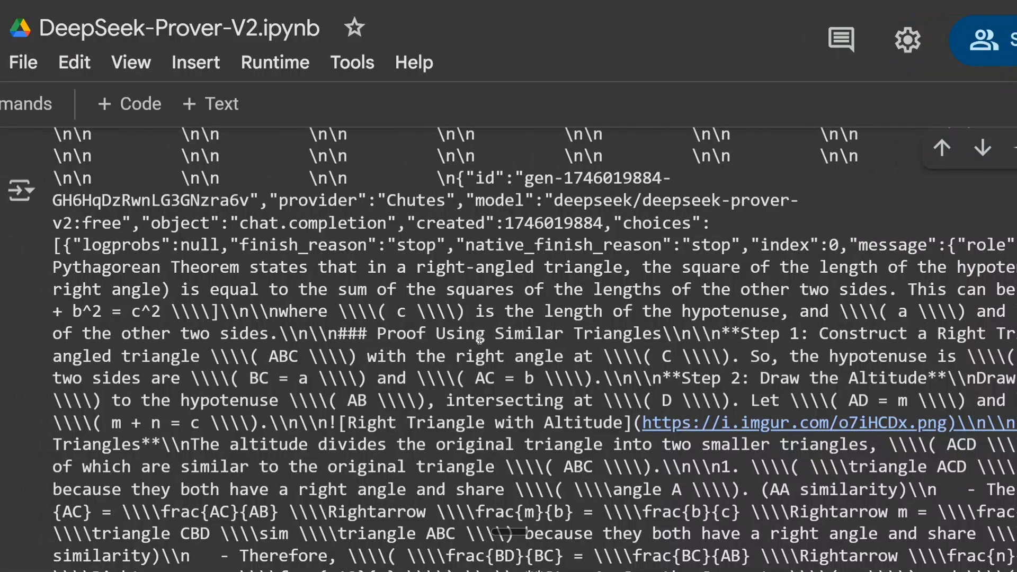
scroll(479, 341, "down", 15)
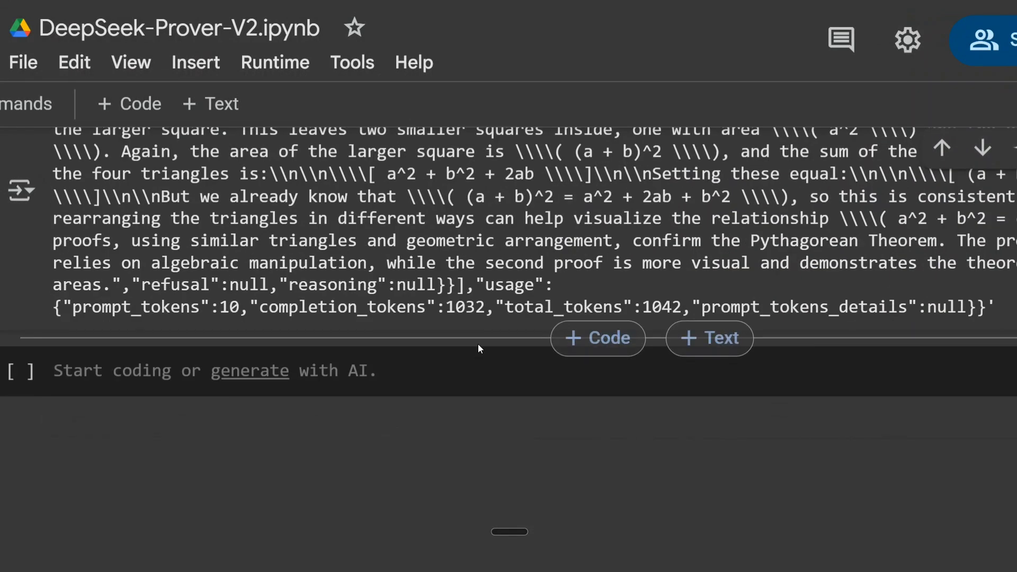
scroll(478, 348, "up", 20)
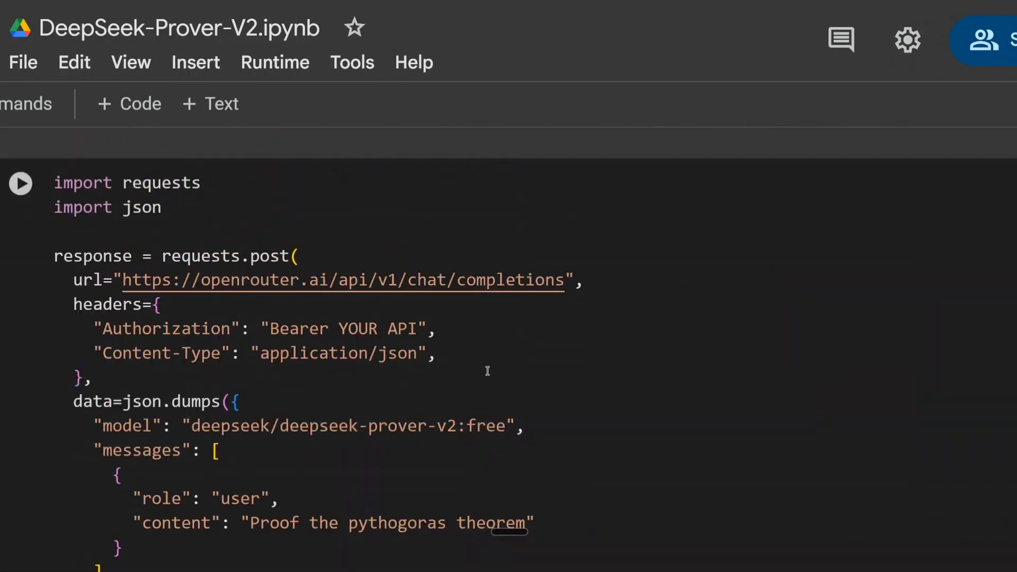